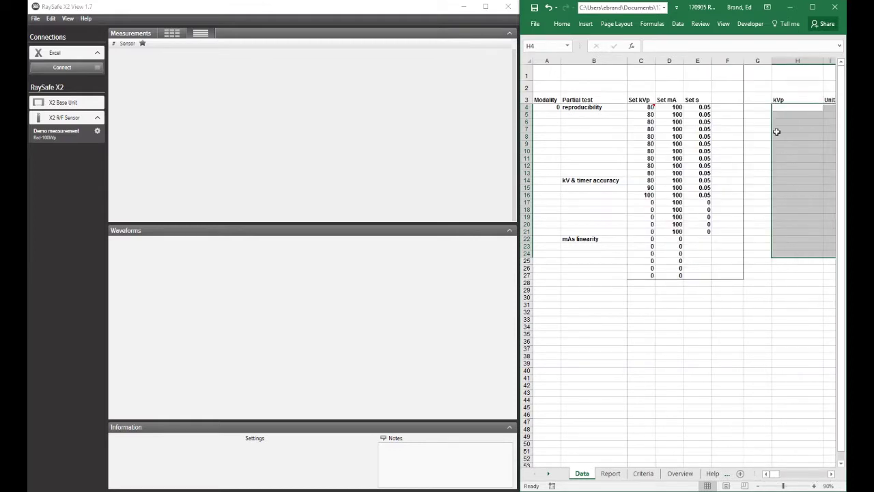
Select cell H4, view the Report sheet, dismiss the overwrite warning, and return to Data.
left_click(778, 108)
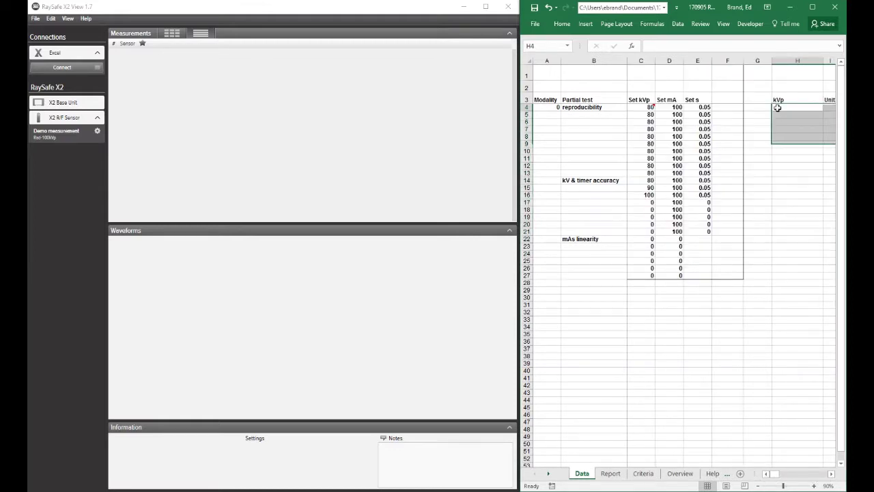
left_click(610, 474)
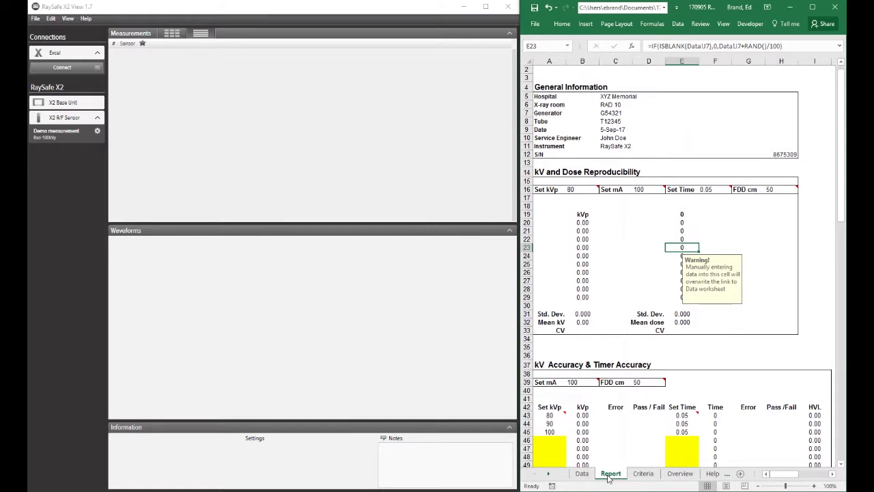
left_click(724, 229)
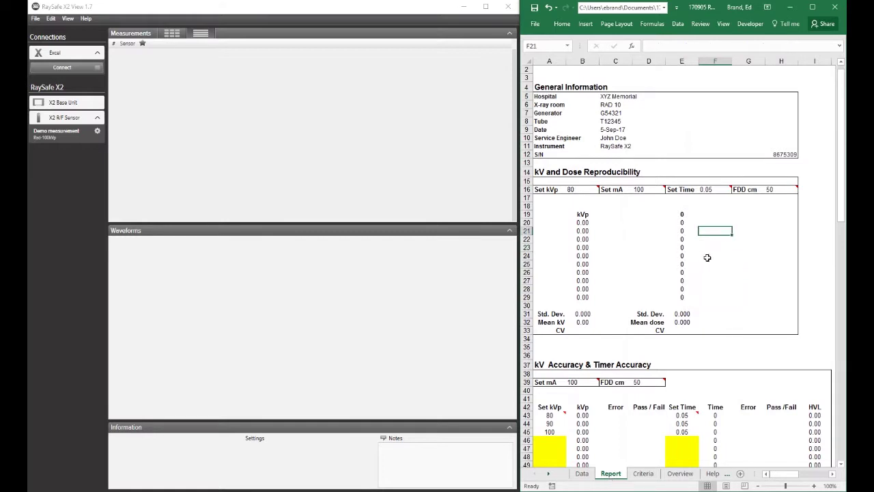
left_click(582, 474)
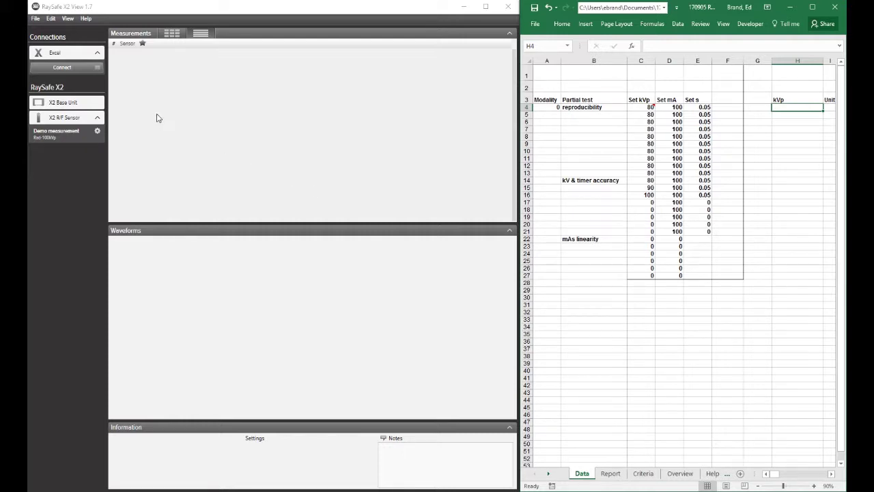
Connect to Excel and target the 170905 RaySafe Radiographic Template workbook's Data sheet, with H4 active.
left_click(74, 69)
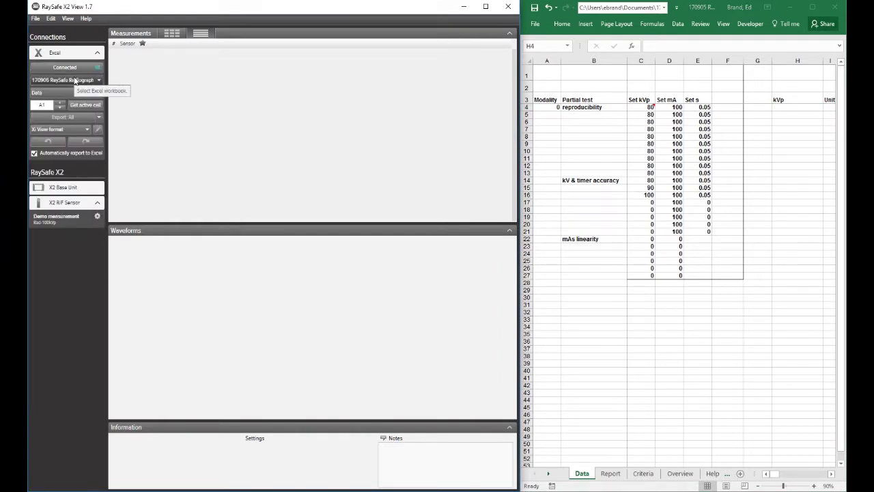
left_click(74, 81)
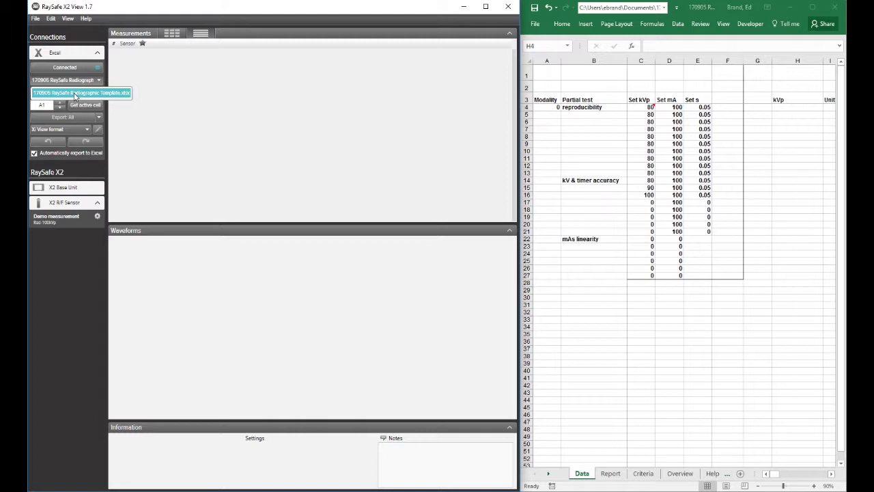
left_click(75, 94)
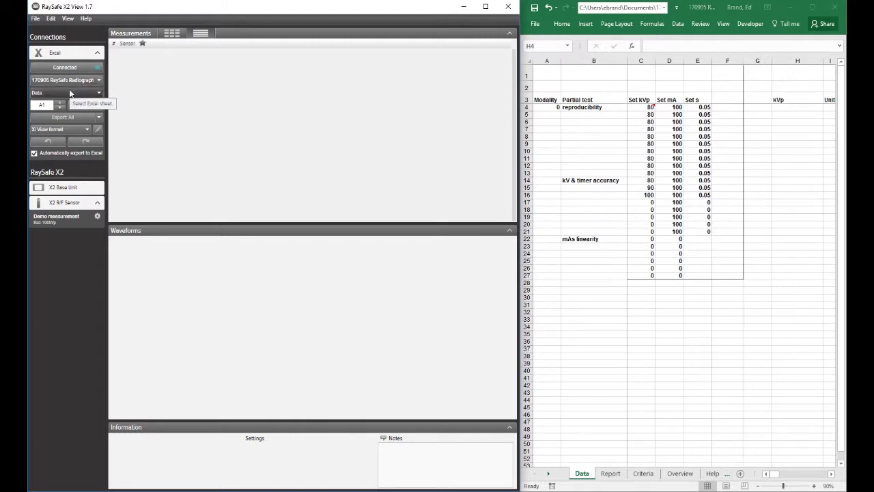
left_click(70, 93)
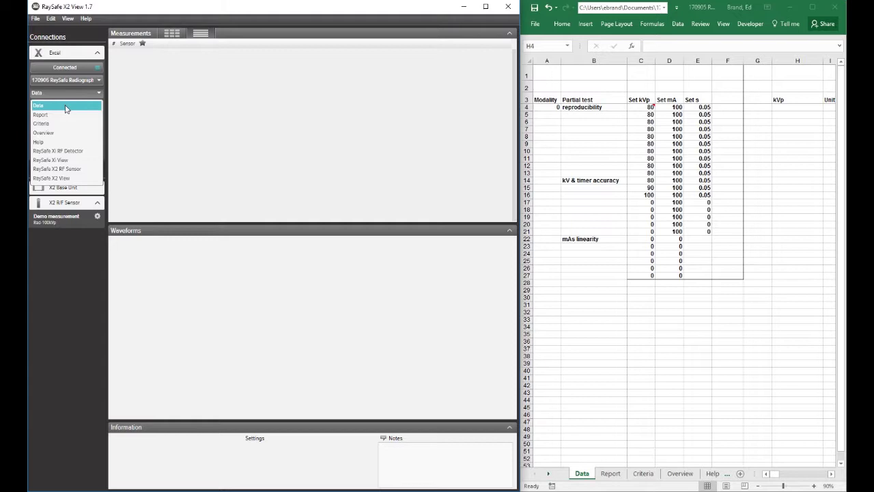
left_click(66, 107)
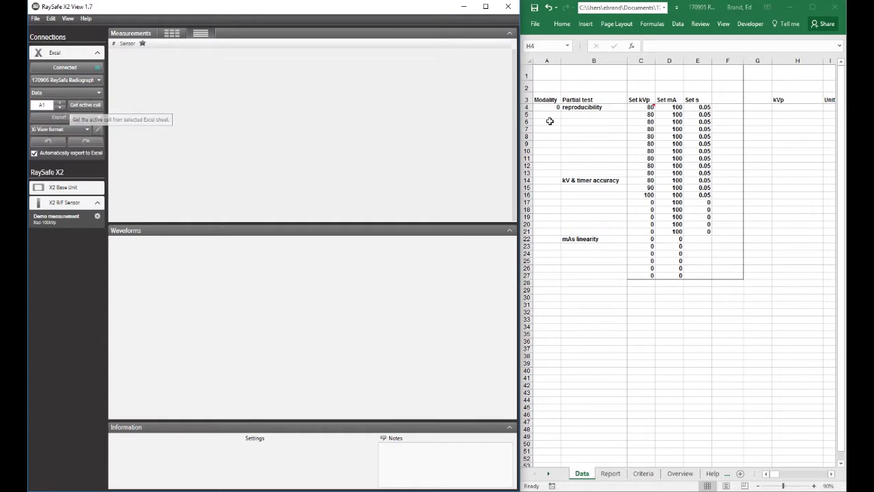
left_click(789, 107)
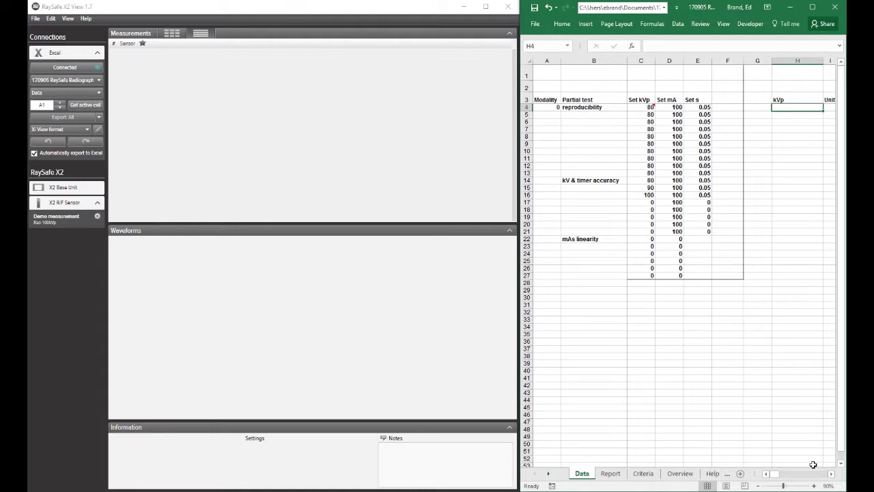
left_click(831, 474)
left_click(831, 474)
left_click(831, 474)
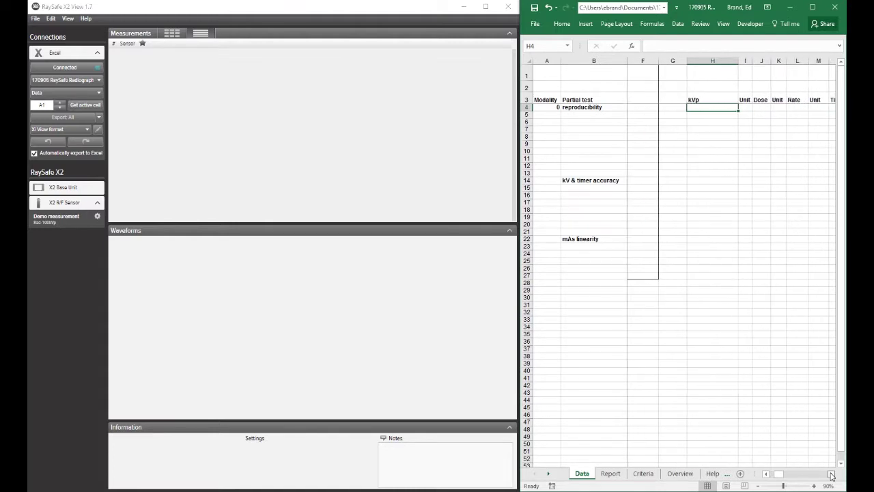
left_click(831, 474)
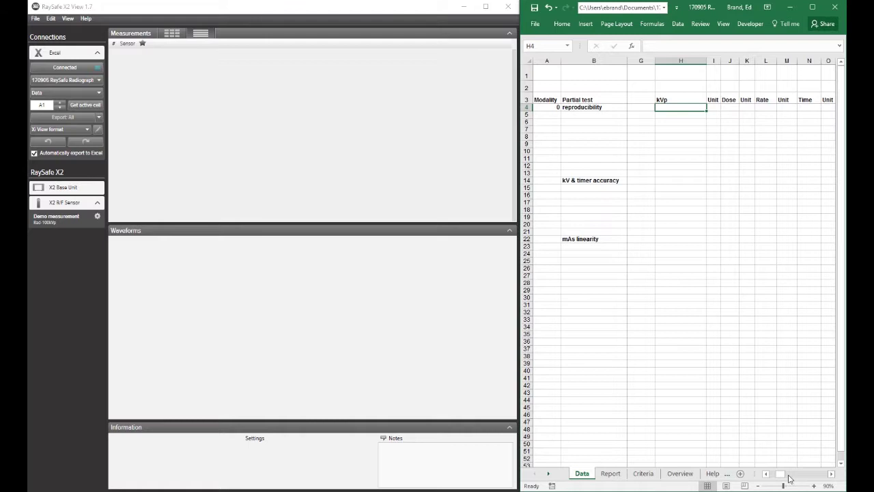
left_click_drag(784, 476, 767, 476)
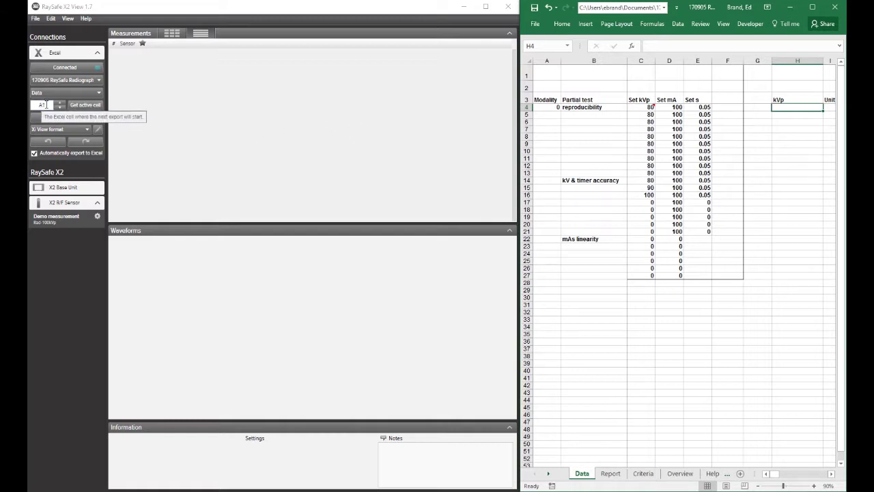
left_click_drag(45, 105, 38, 105)
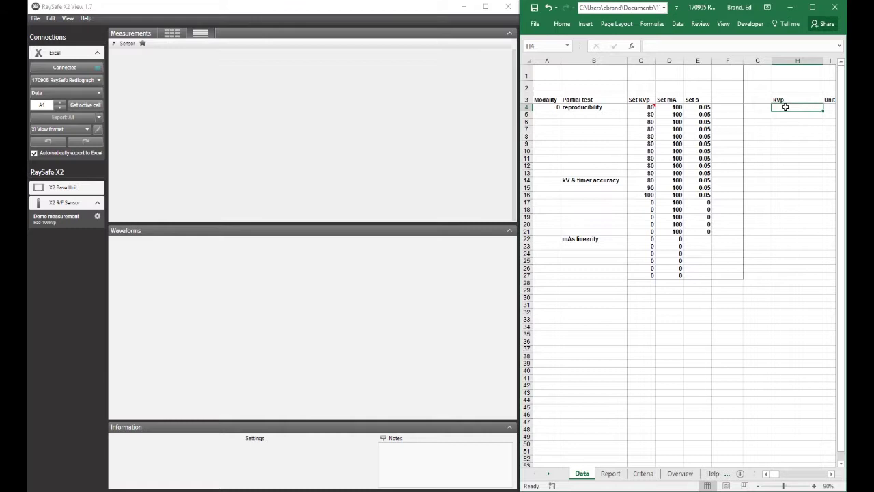
Set the export start cell to Excel's active cell H4 and turn off automatic export.
left_click(86, 105)
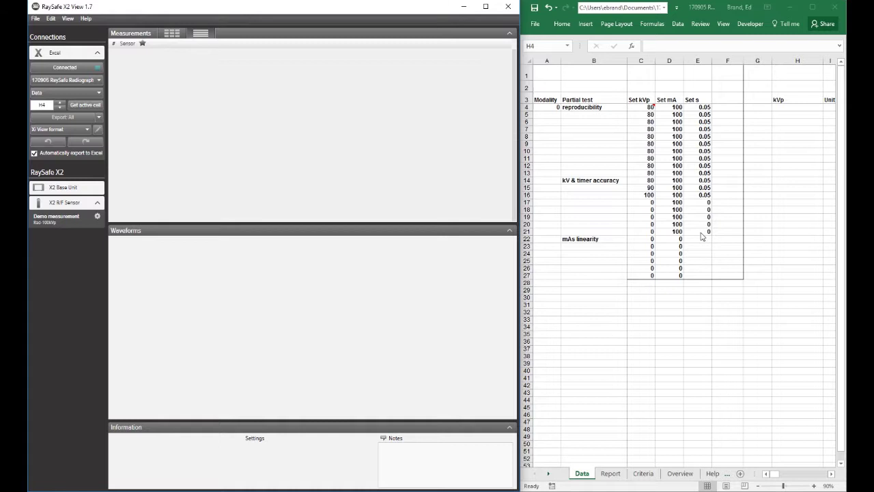
left_click(38, 20)
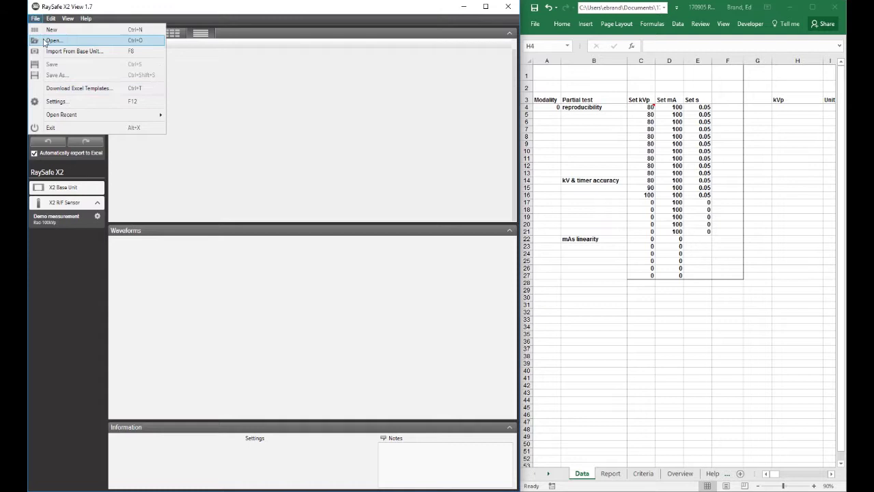
left_click(36, 20)
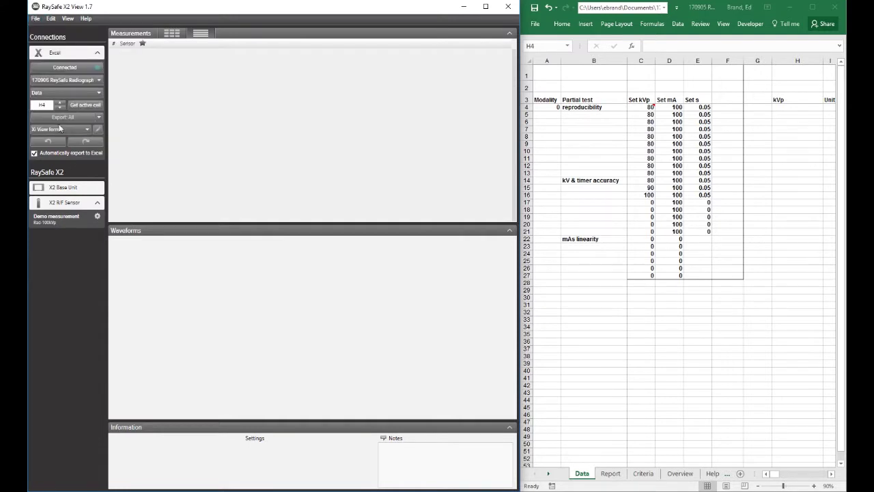
left_click(34, 154)
Re-enable automatic export so five 80.3 kVp exposures fill cells H4:H8.
left_click(34, 153)
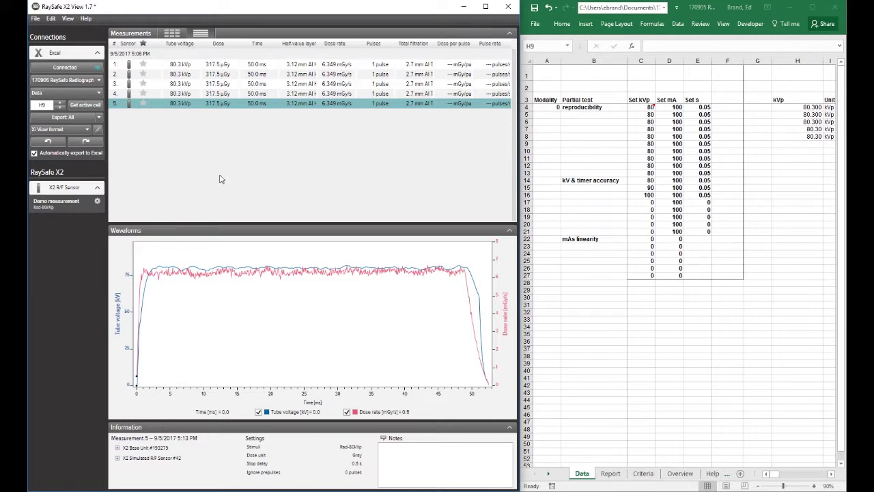
left_click(36, 19)
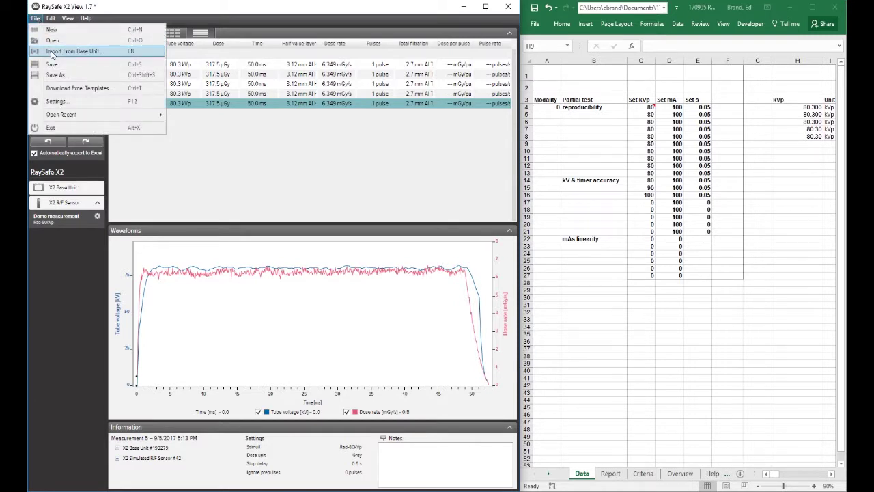
Import the 9/5/2017 4:52 PM measurement series from the base unit.
left_click(51, 53)
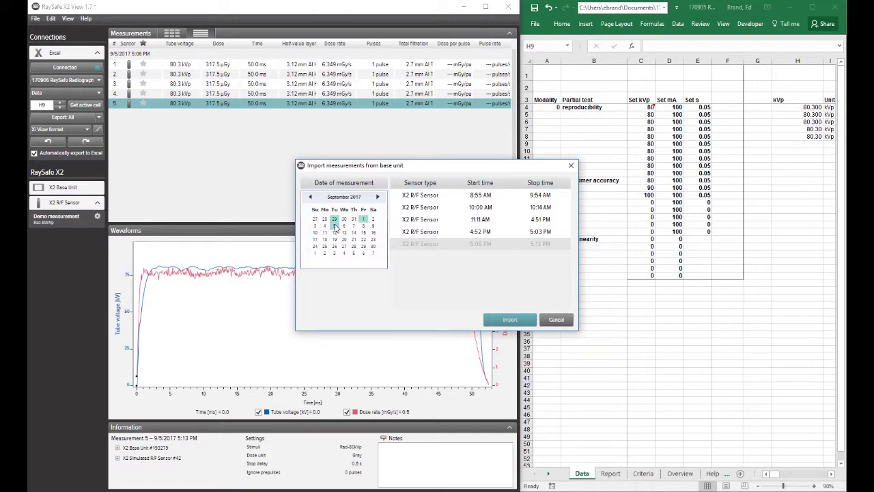
left_click(465, 233)
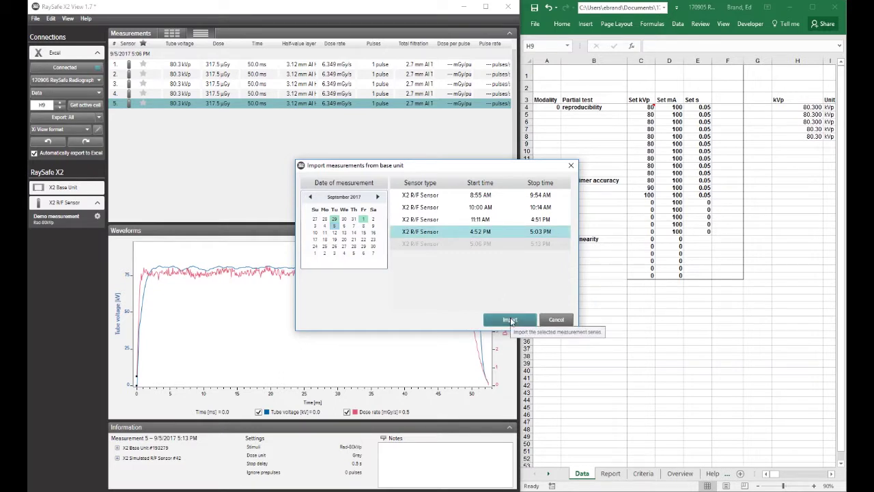
left_click(510, 320)
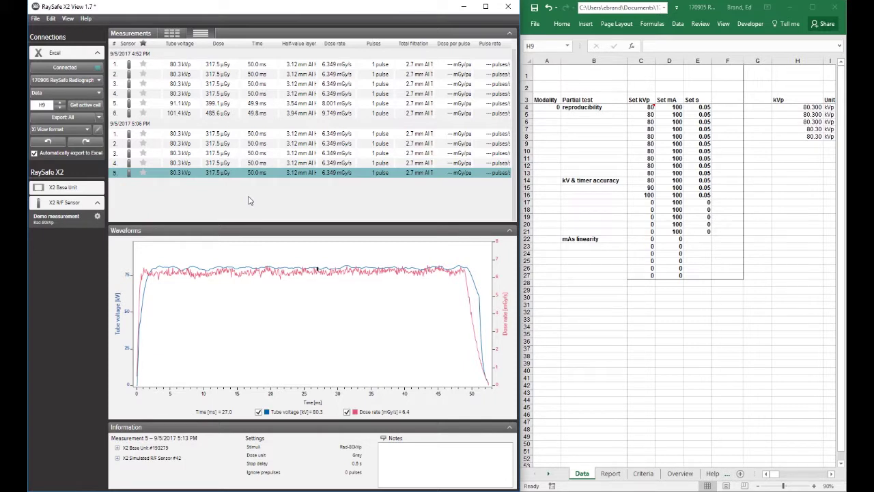
Export only the five selected 5:06 PM measurements to Excel, filling H9–H13 with 80.30 kVp.
left_click(172, 135)
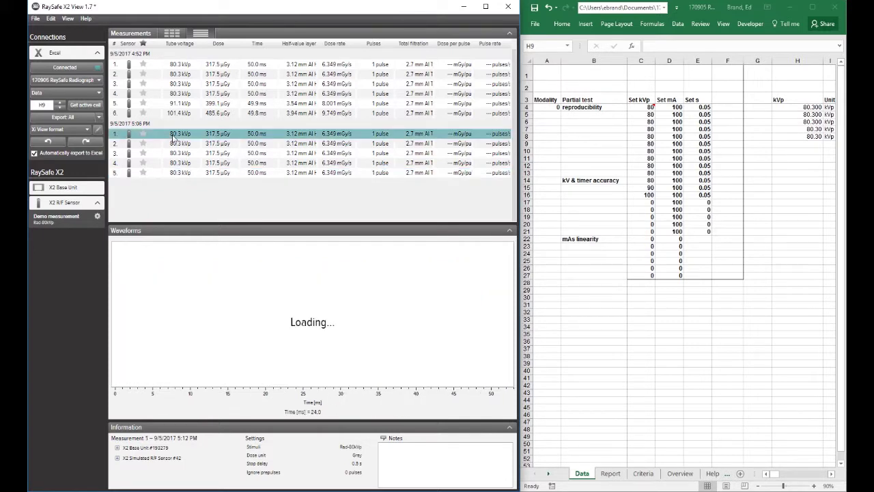
left_click(173, 174, "shift")
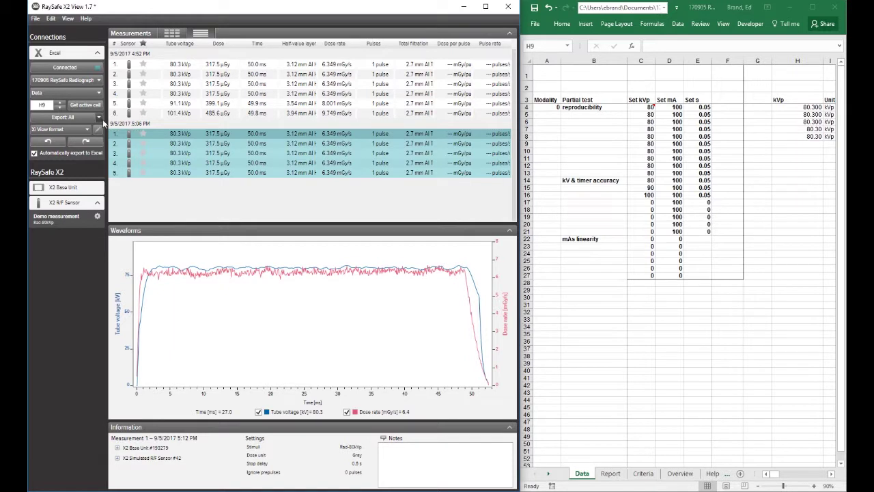
left_click(100, 117)
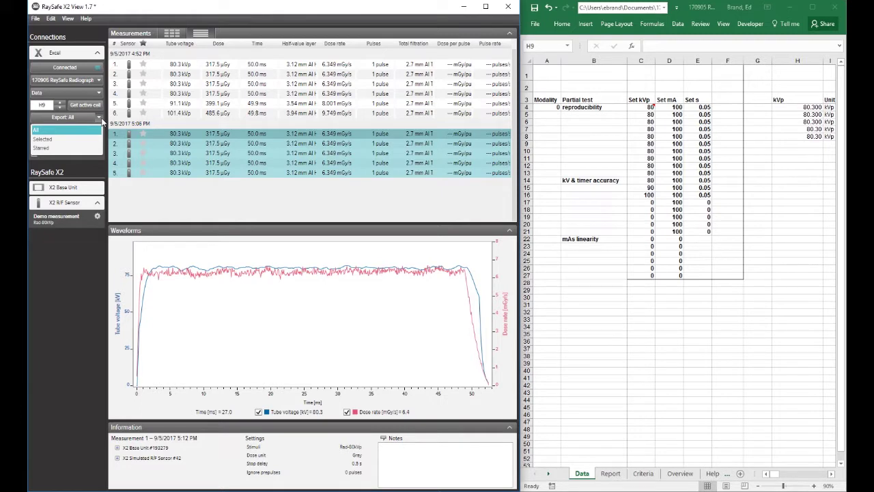
left_click(50, 139)
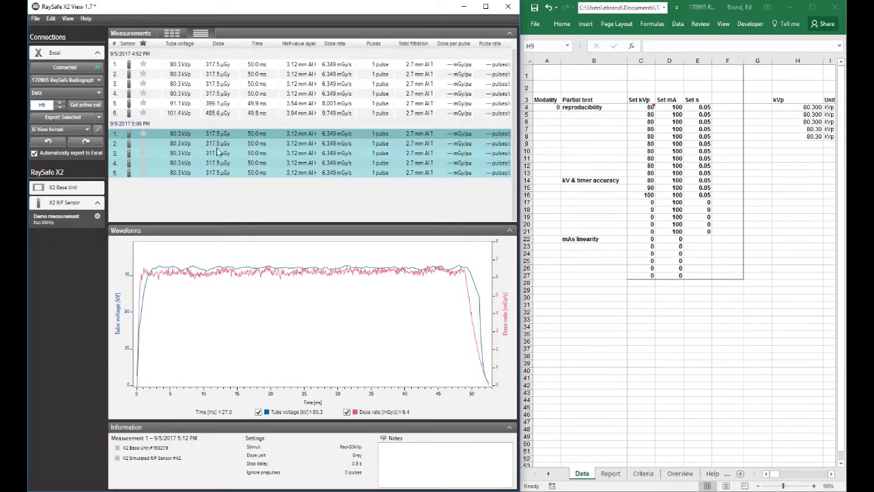
left_click(58, 116)
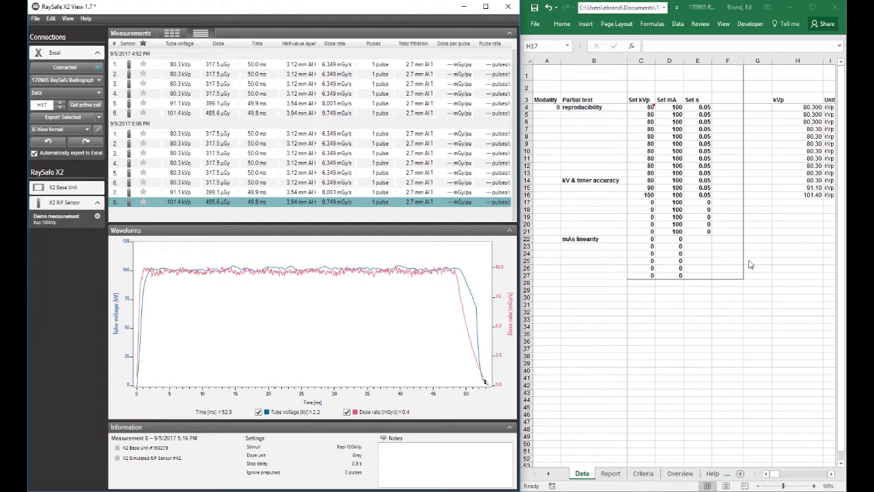
Check the Data sheet's dose columns, then review Report results: mean kV 80.82, CV and accuracy passing.
left_click(610, 474)
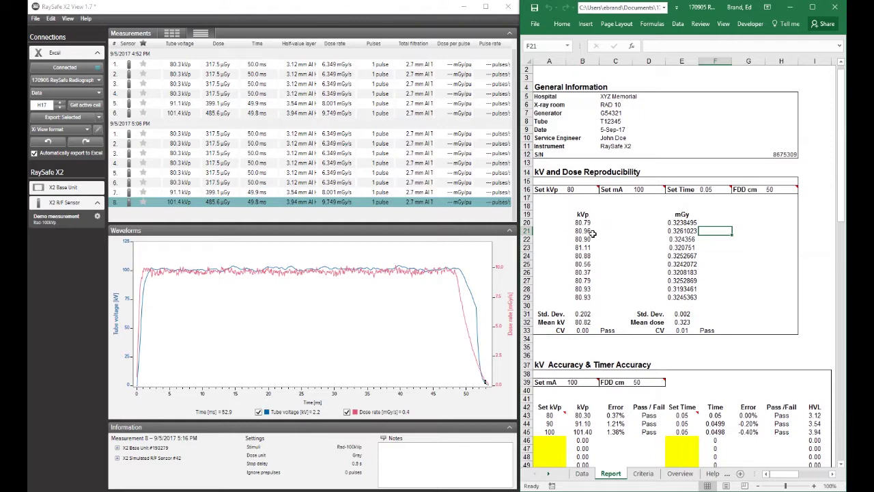
left_click(582, 473)
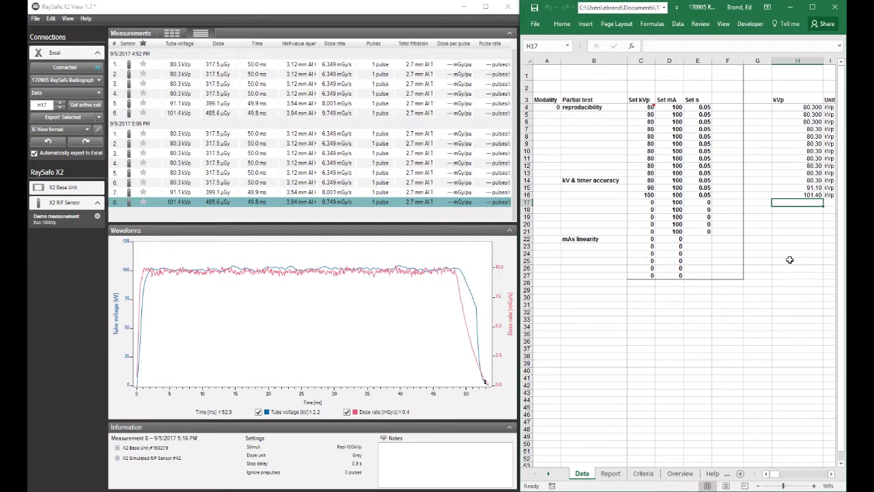
left_click(831, 473)
left_click(831, 473)
left_click(831, 473)
left_click(831, 473)
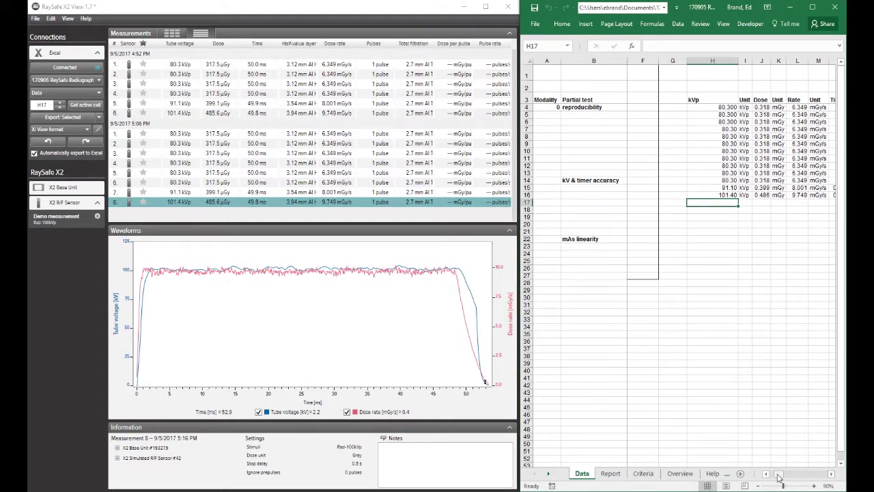
left_click_drag(779, 474, 766, 476)
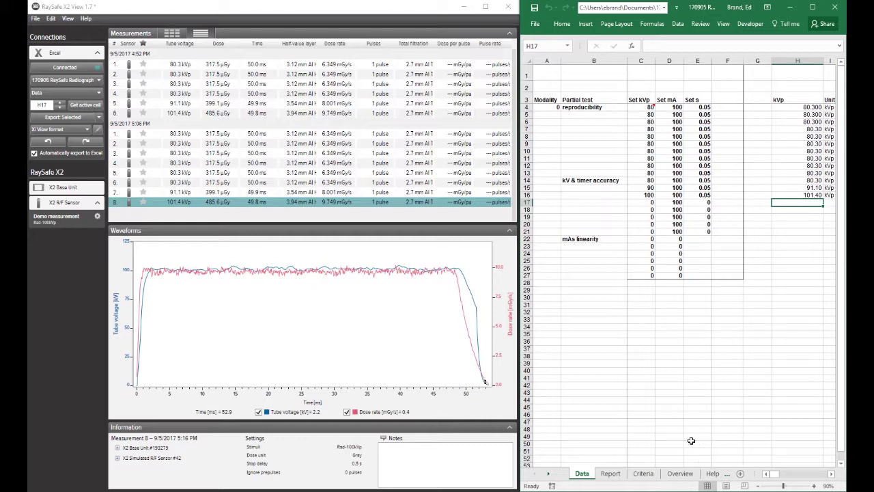
left_click(617, 476)
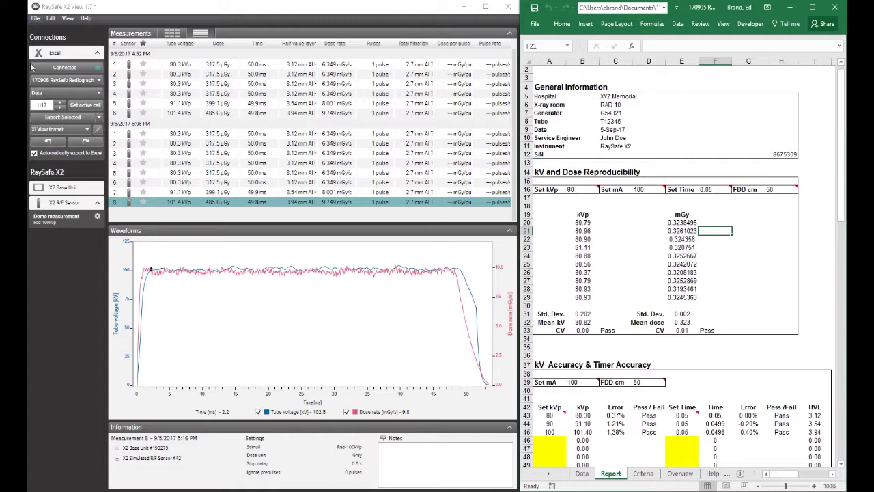
left_click(35, 19)
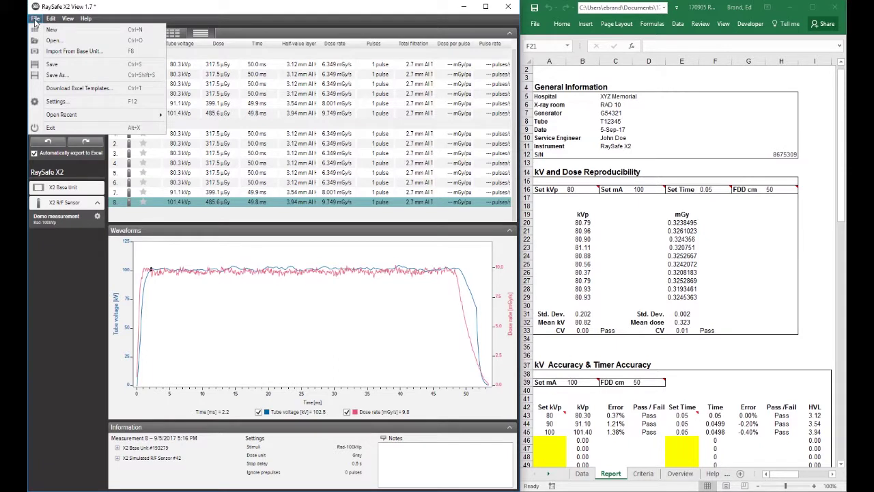
left_click(34, 21)
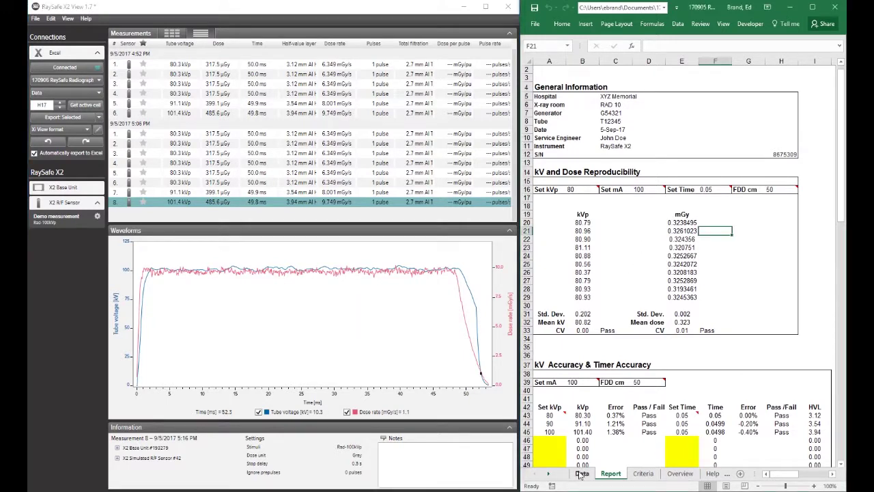
left_click(580, 474)
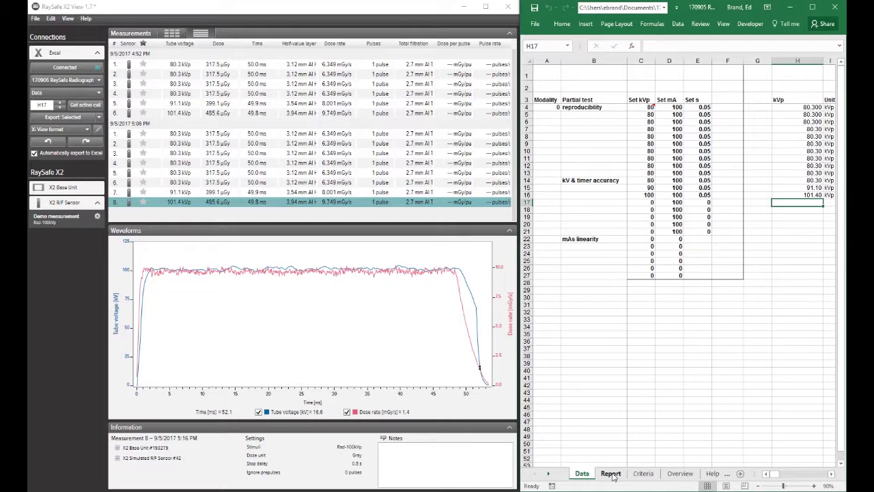
left_click(610, 473)
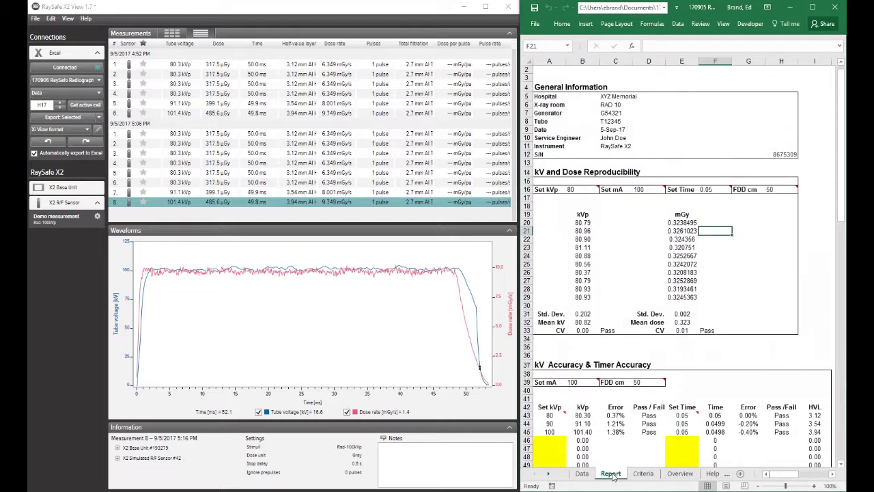